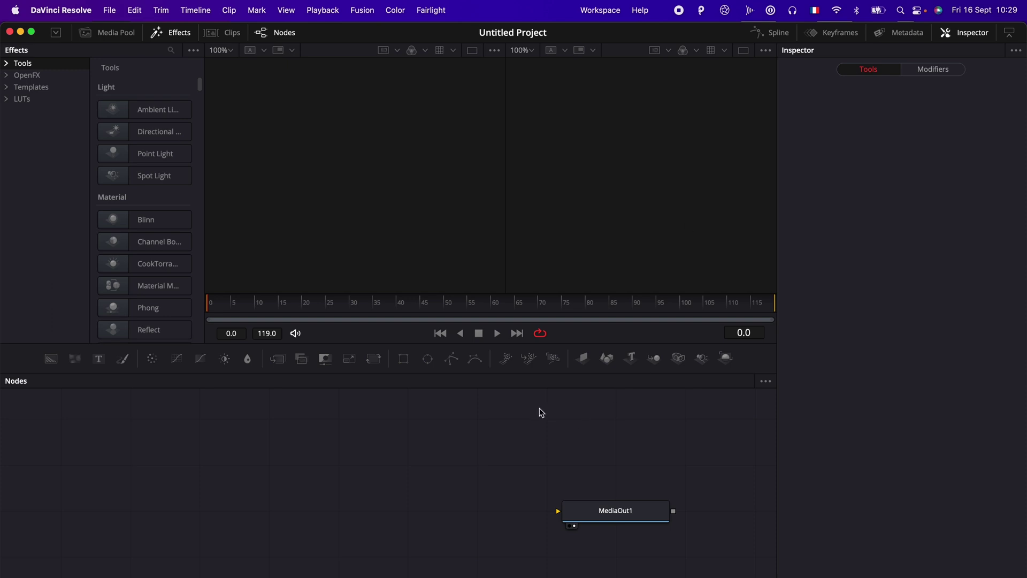
Step: Start a PSD import from the Fusion Import menu to bring in Thumbnail 1.psd
{"action": "left_click", "coordinate": [362, 11]}
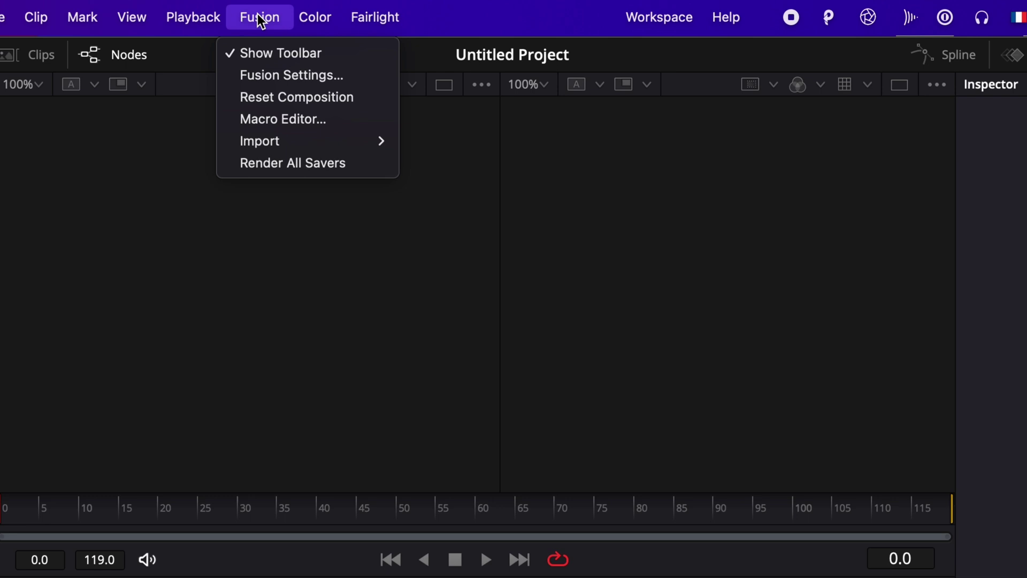
{"action": "mouse_move", "coordinate": [375, 85]}
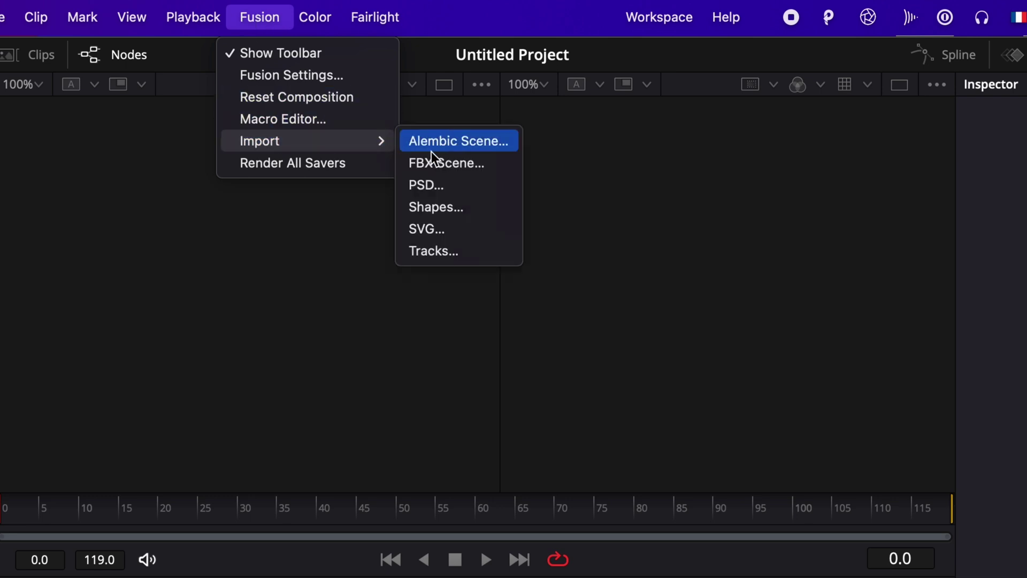
{"action": "left_click", "coordinate": [435, 183]}
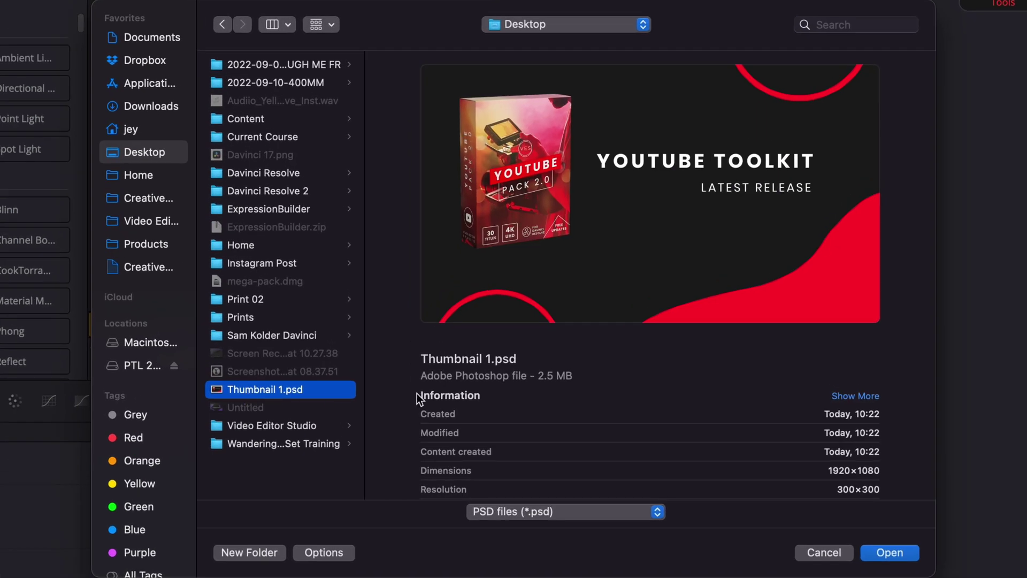
Step: Import Thumbnail 1.psd so its layers appear as merge-chained nodes in the graph
{"action": "left_click", "coordinate": [889, 553]}
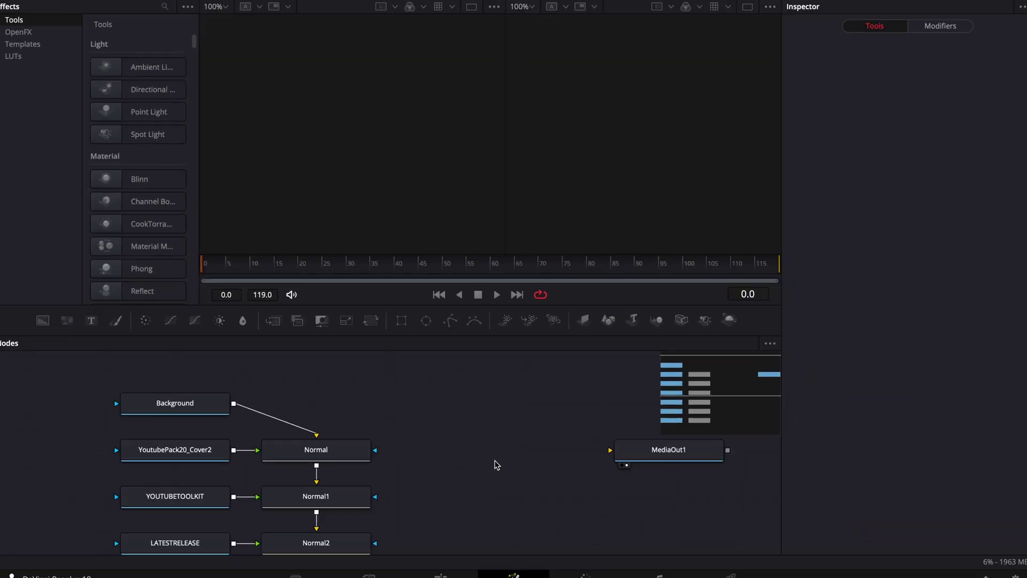
{"action": "scroll", "coordinate": [321, 467], "scroll_direction": "down", "scroll_amount": 3}
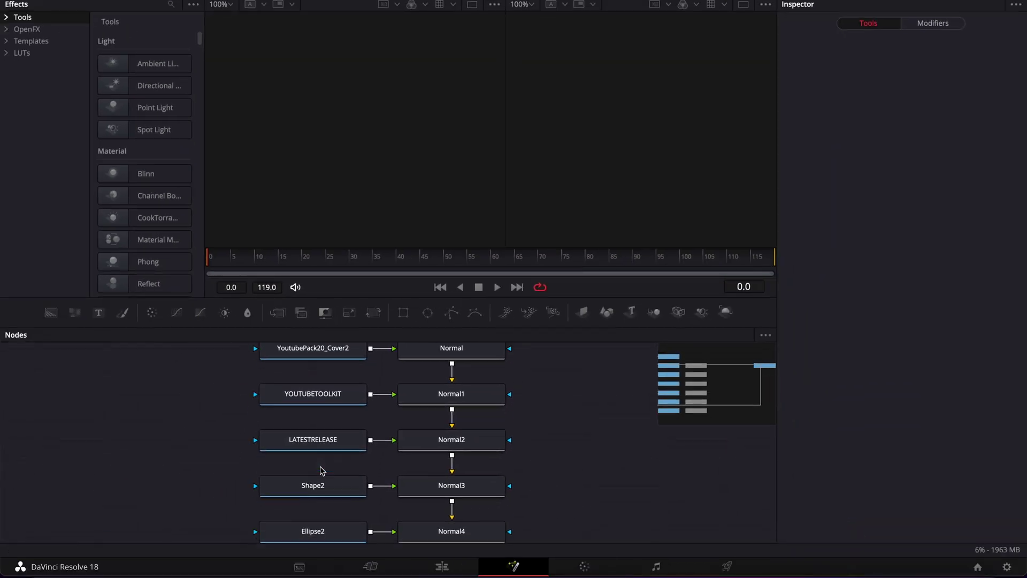
{"action": "scroll", "coordinate": [311, 515], "scroll_direction": "down", "scroll_amount": 4}
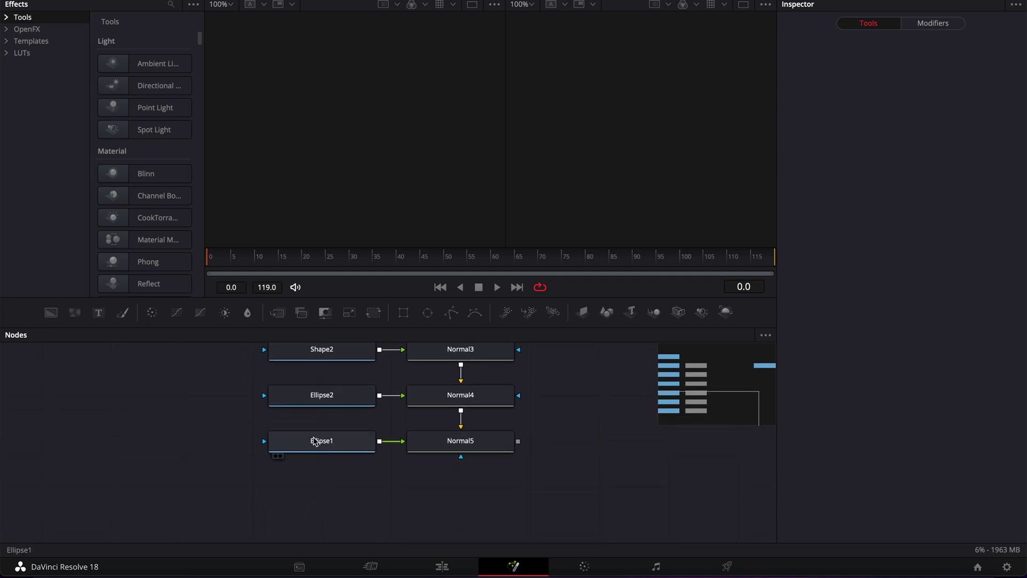
{"action": "scroll", "coordinate": [510, 436], "scroll_direction": "up", "scroll_amount": 4}
{"action": "scroll", "coordinate": [510, 394], "scroll_direction": "up", "scroll_amount": 3}
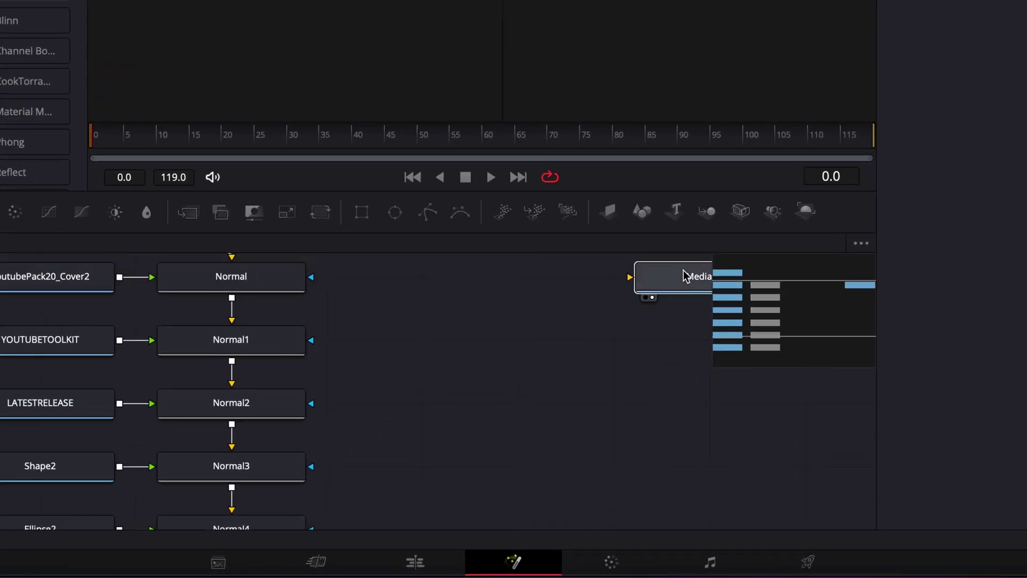
Step: Move MediaOut1 beside Normal5 and wire Normal5's output into MediaOut1
{"action": "left_click_drag", "start_coordinate": [678, 294], "coordinate": [528, 519]}
{"action": "scroll", "coordinate": [482, 497], "scroll_direction": "down", "scroll_amount": 8}
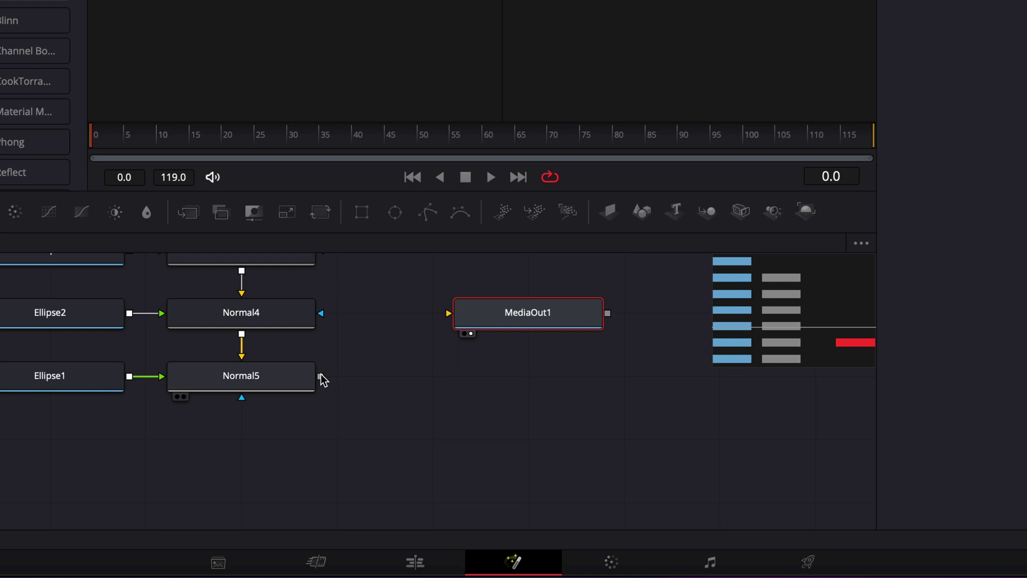
{"action": "left_click_drag", "start_coordinate": [321, 377], "coordinate": [461, 317]}
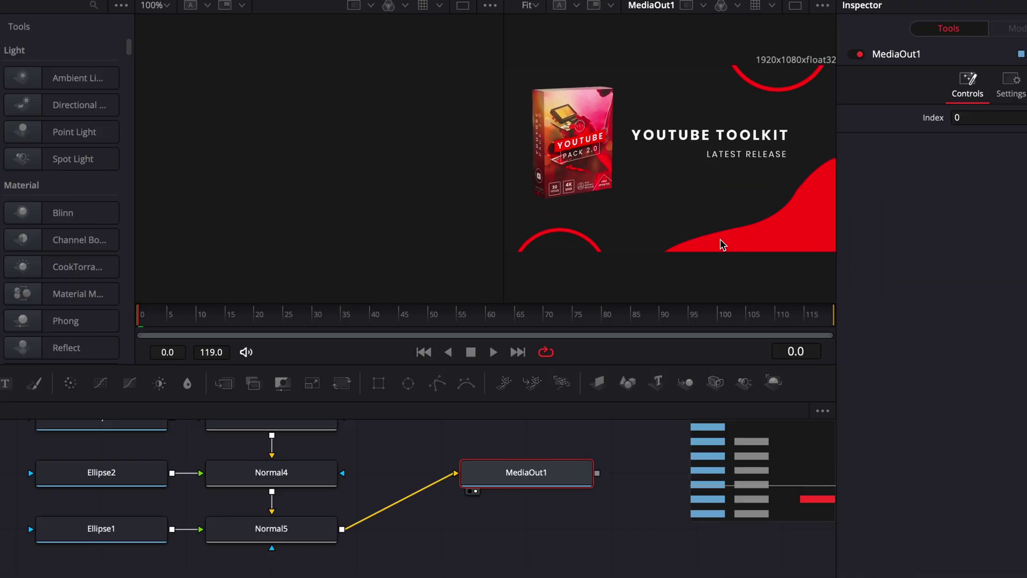
Step: Preview the Ellipse1, Ellipse2, Shape2 and LATESTRELEASE layers individually in the viewer
{"action": "left_click", "coordinate": [43, 549]}
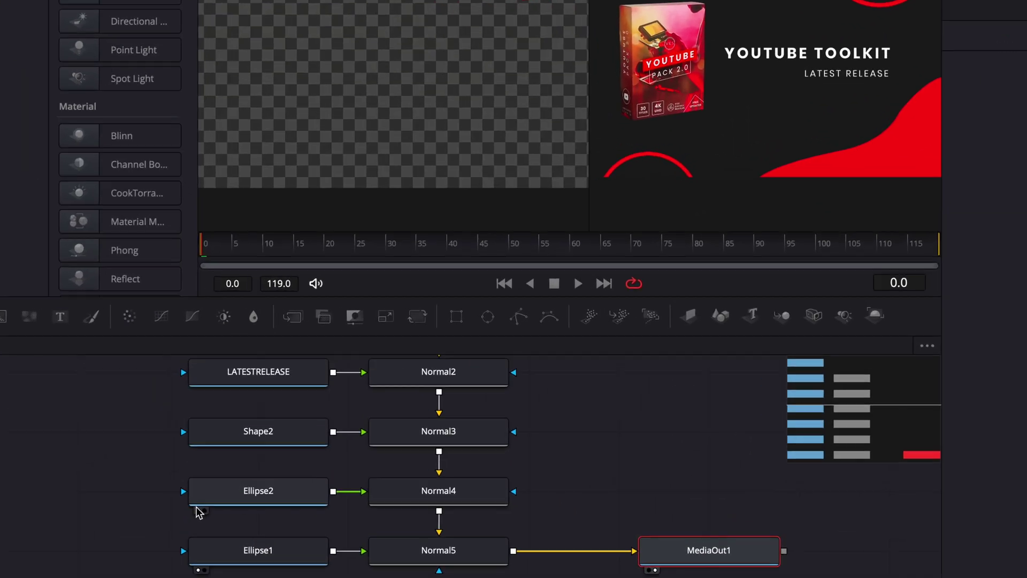
{"action": "left_click", "coordinate": [198, 510]}
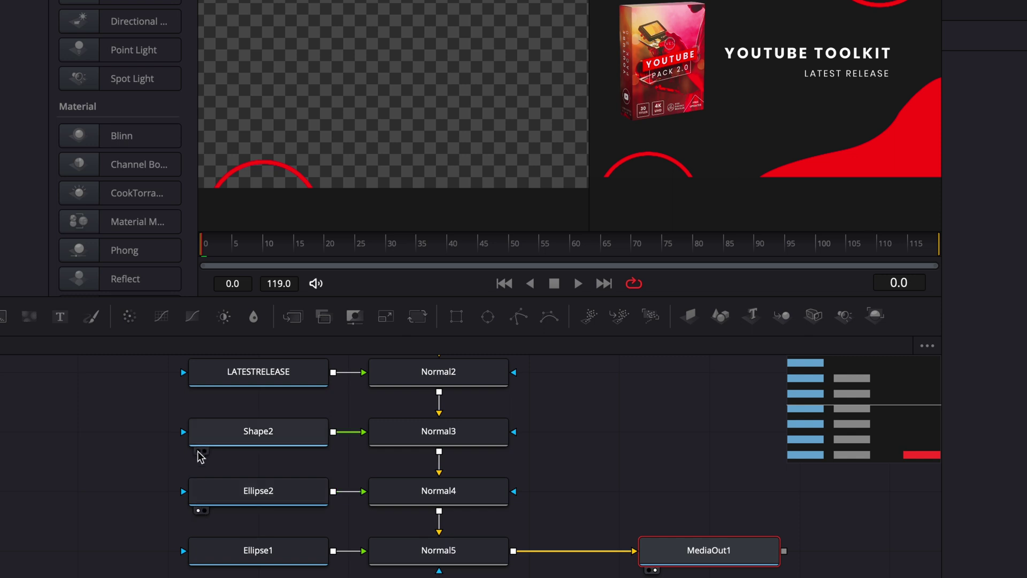
{"action": "left_click", "coordinate": [200, 452]}
{"action": "scroll", "coordinate": [201, 450], "scroll_direction": "up", "scroll_amount": 3}
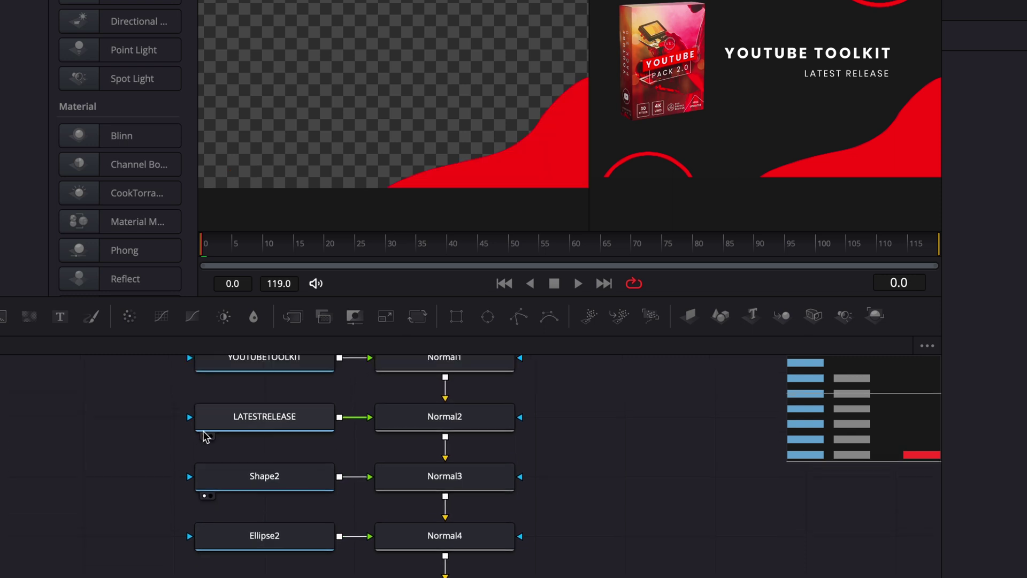
{"action": "left_click", "coordinate": [204, 433]}
Step: Delete the PSD Background node and connect a new black Background1 to Normal
{"action": "scroll", "coordinate": [208, 442], "scroll_direction": "up", "scroll_amount": 10}
{"action": "left_click", "coordinate": [246, 428]}
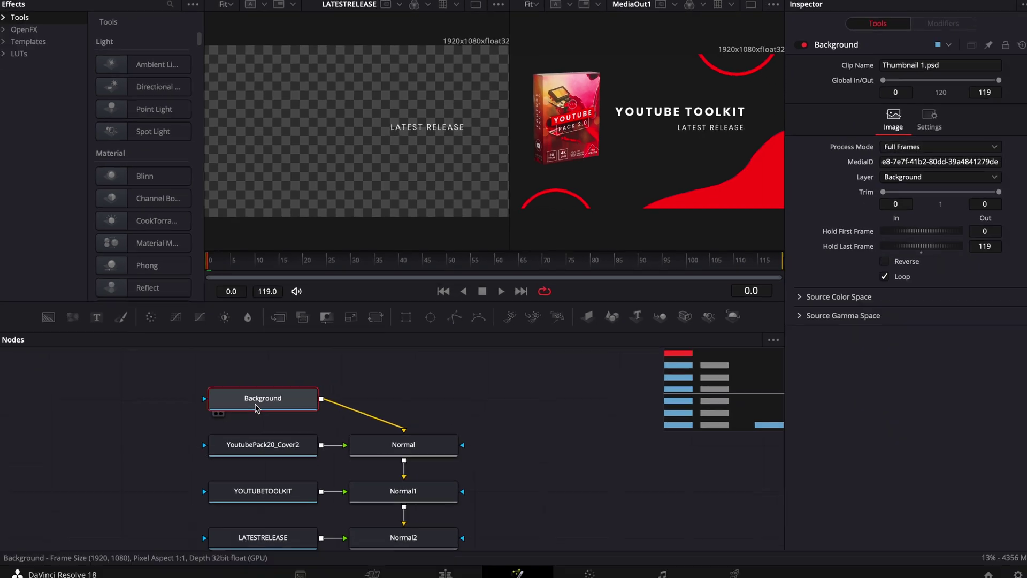
{"action": "mouse_move", "coordinate": [264, 521]}
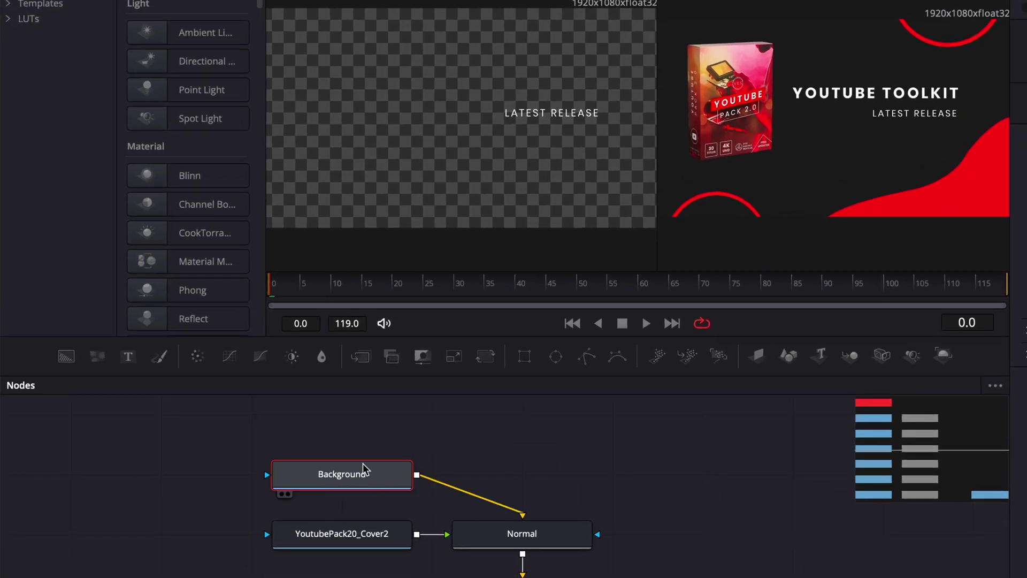
{"action": "key", "text": "Delete"}
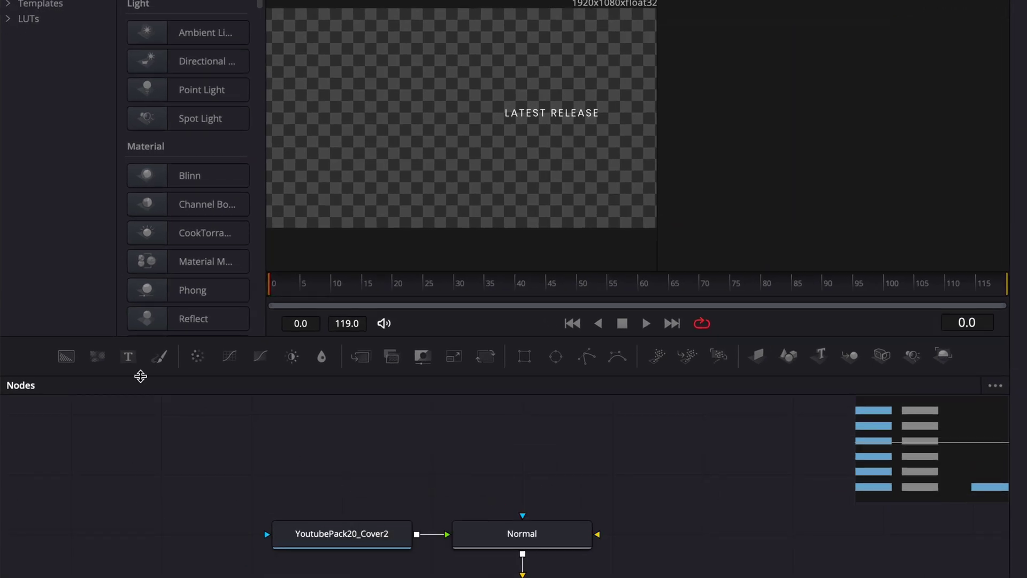
{"action": "left_click_drag", "start_coordinate": [67, 356], "coordinate": [545, 550]}
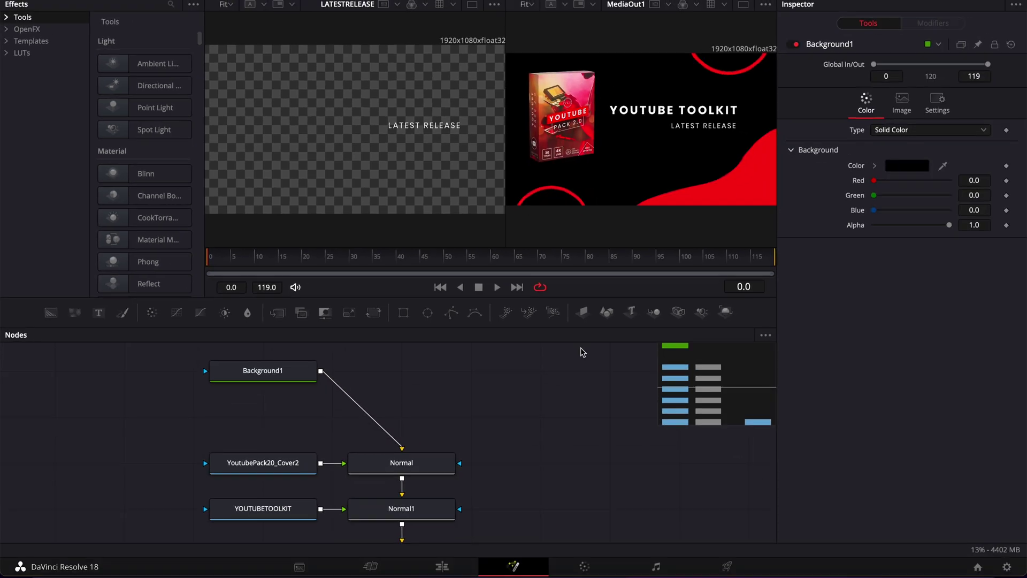
Step: Undo the change so the original PSD Background node feeds Normal again
{"action": "key", "text": "ctrl+z"}
{"action": "key", "text": "ctrl+z"}
{"action": "key", "text": "ctrl+z"}
{"action": "key", "text": "ctrl+z"}
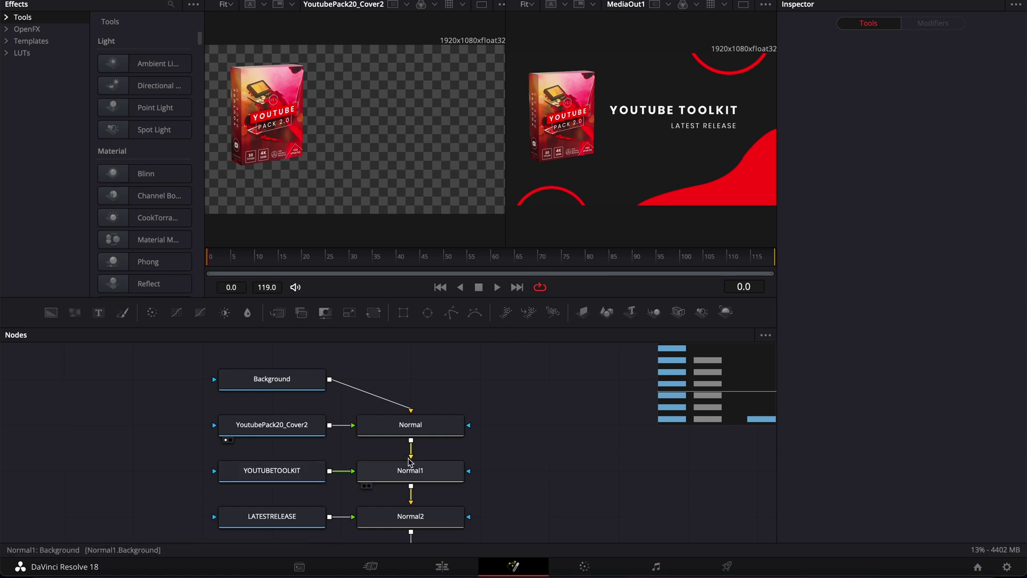
{"action": "scroll", "coordinate": [305, 391], "scroll_direction": "down", "scroll_amount": 2}
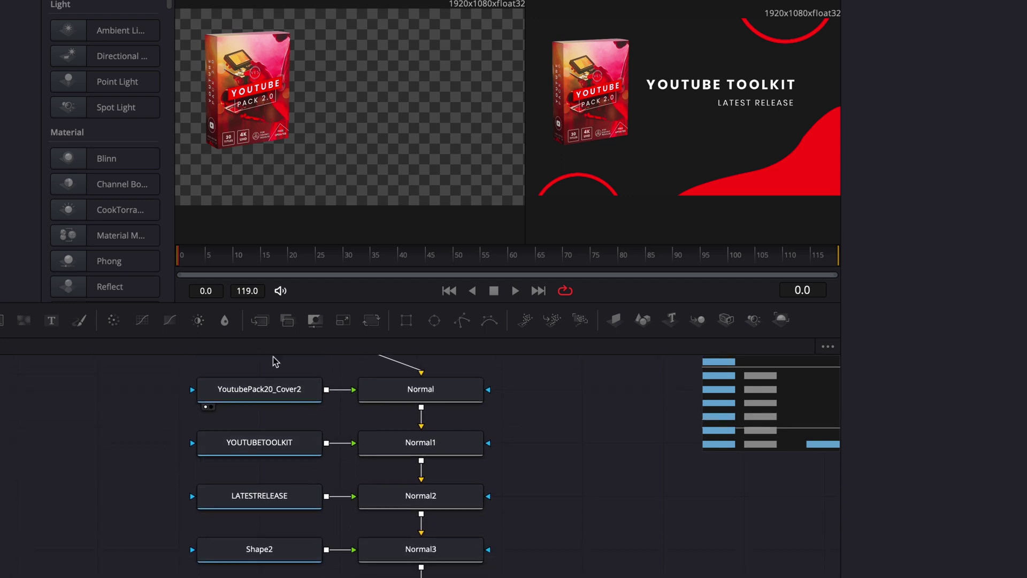
{"action": "scroll", "coordinate": [353, 485], "scroll_direction": "up", "scroll_amount": 2}
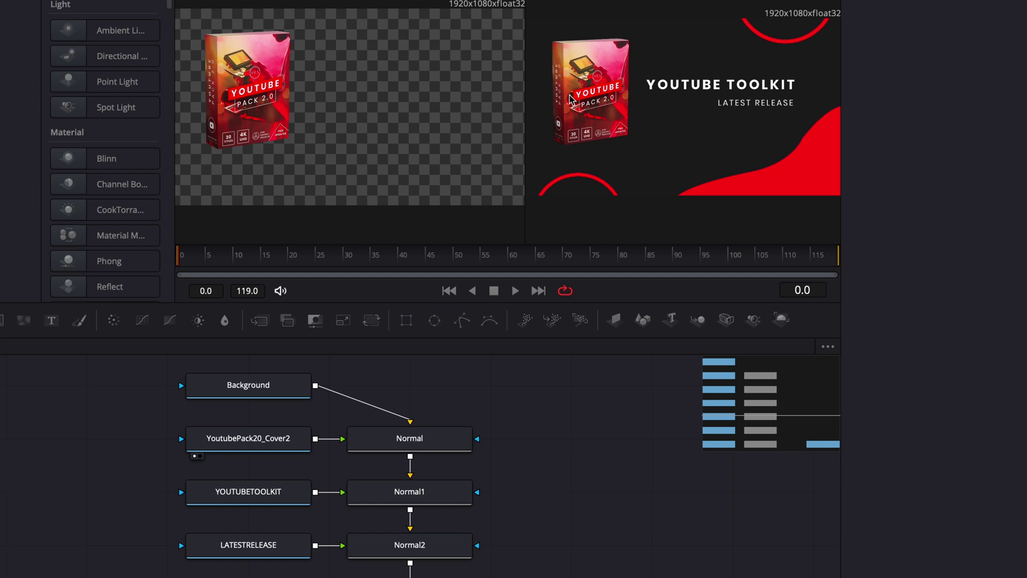
Step: Keyframe Normal's Center at frame 25, then set Center X to 0.091 at frame 0
{"action": "left_click", "coordinate": [316, 256]}
{"action": "left_click", "coordinate": [402, 443]}
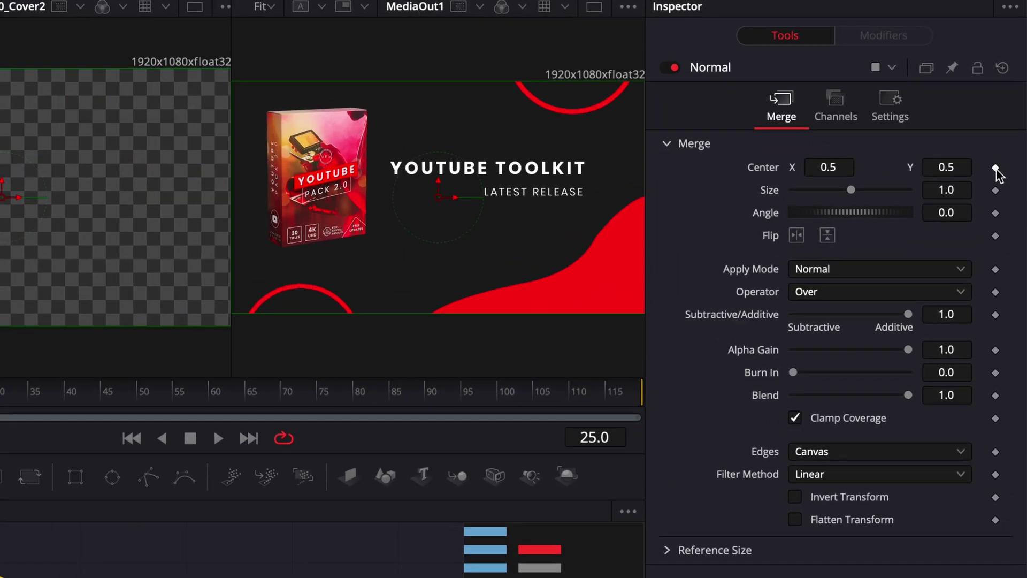
{"action": "left_click", "coordinate": [995, 168]}
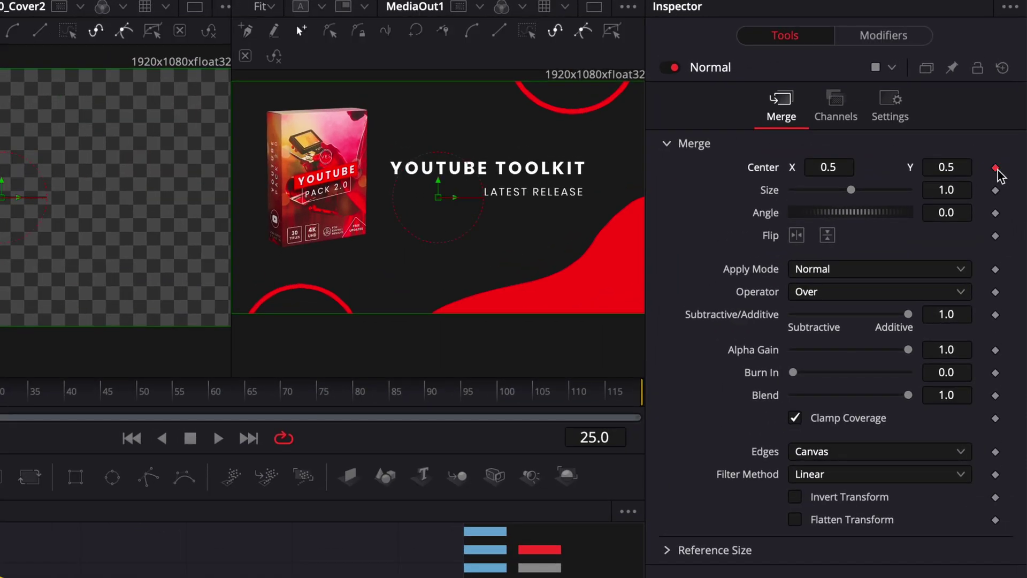
{"action": "left_click", "coordinate": [213, 284]}
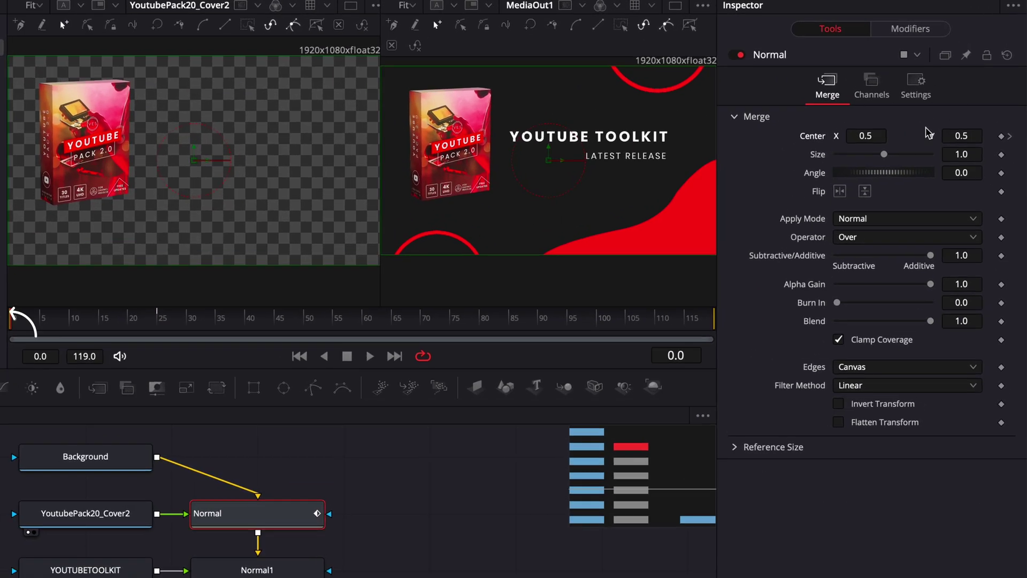
{"action": "left_click_drag", "start_coordinate": [882, 136], "coordinate": [862, 136]}
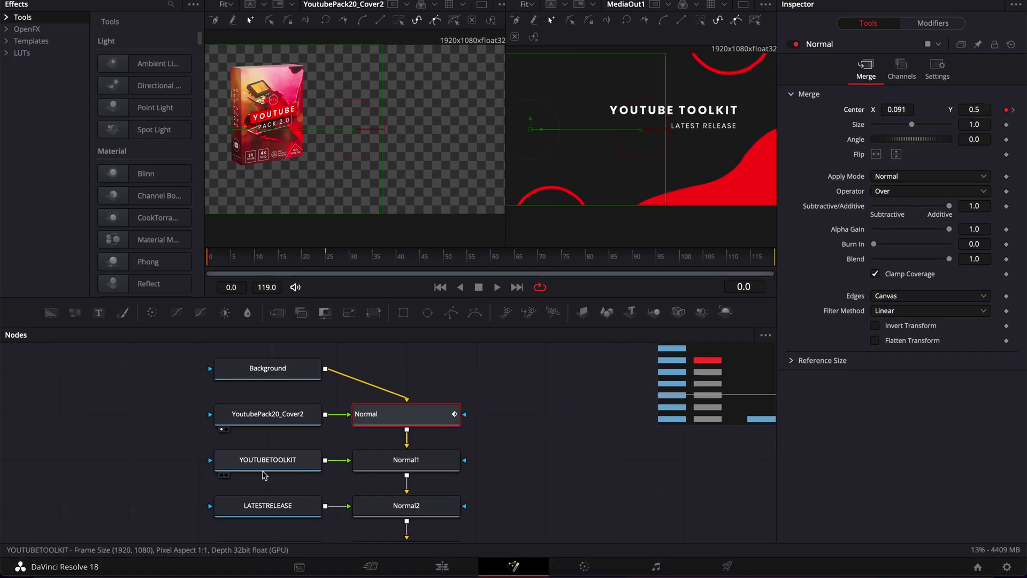
Step: View the YOUTUBETOOLKIT layer, select Normal1 and add a rectangle mask
{"action": "left_click", "coordinate": [221, 475]}
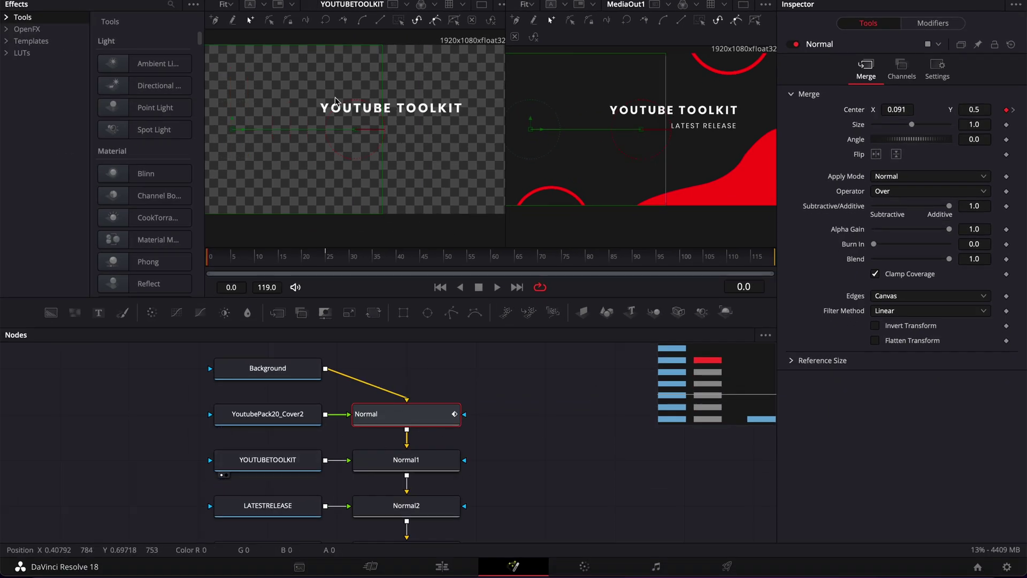
{"action": "left_click", "coordinate": [414, 463]}
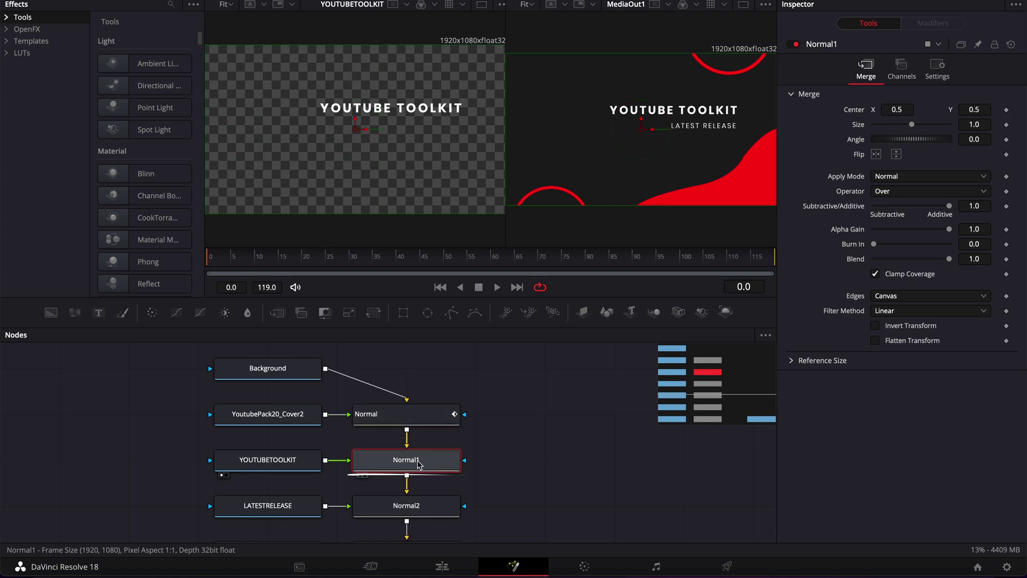
{"action": "left_click", "coordinate": [404, 312]}
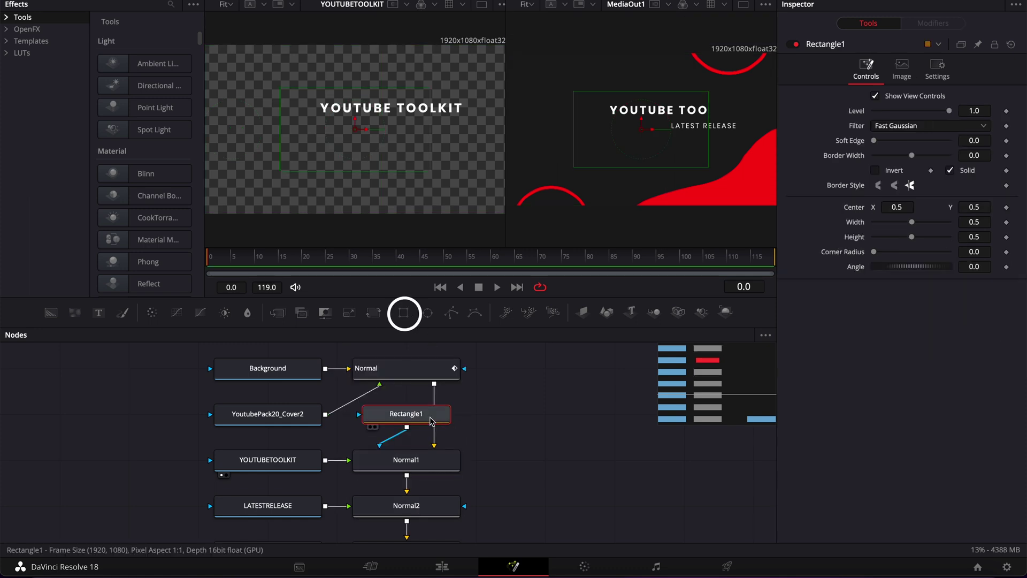
Step: Mask YOUTUBE TOOLKIT with a thin rectangle on Normal1 and keyframe it rising by frame 25
{"action": "left_click_drag", "start_coordinate": [430, 420], "coordinate": [559, 455]}
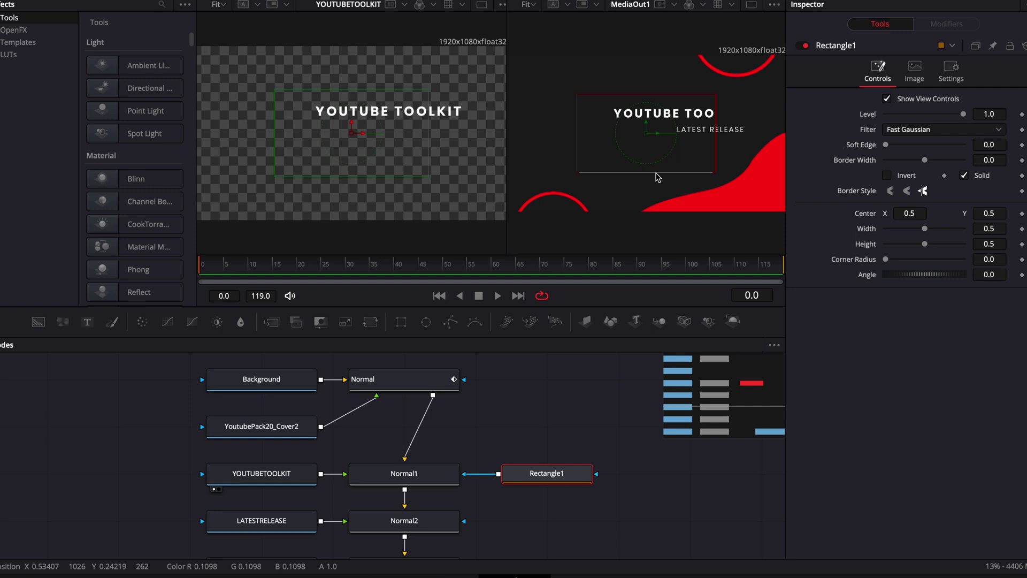
{"action": "left_click_drag", "start_coordinate": [591, 169], "coordinate": [644, 131]}
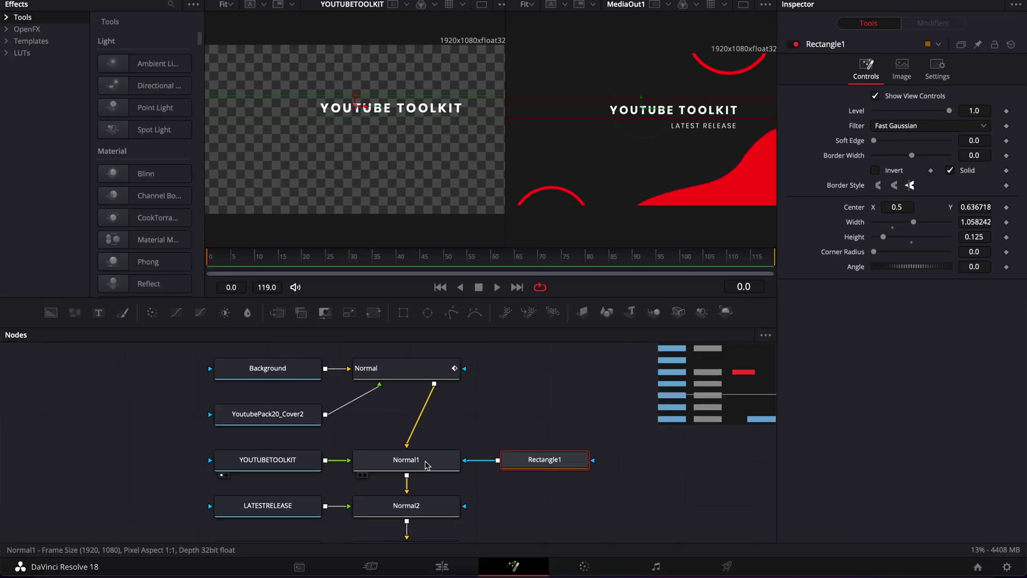
{"action": "left_click", "coordinate": [422, 460]}
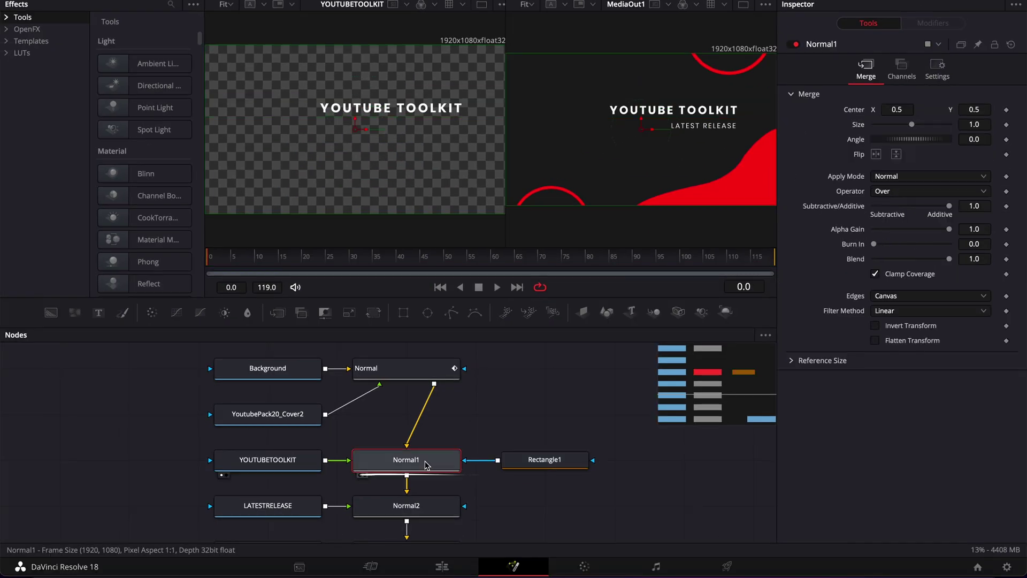
{"action": "left_click", "coordinate": [328, 261]}
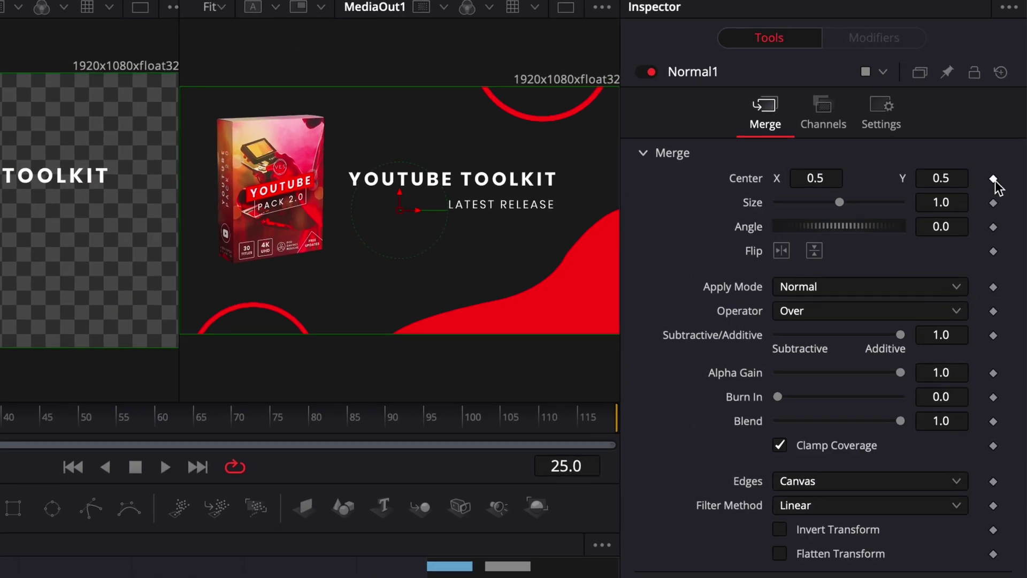
{"action": "left_click", "coordinate": [1006, 109]}
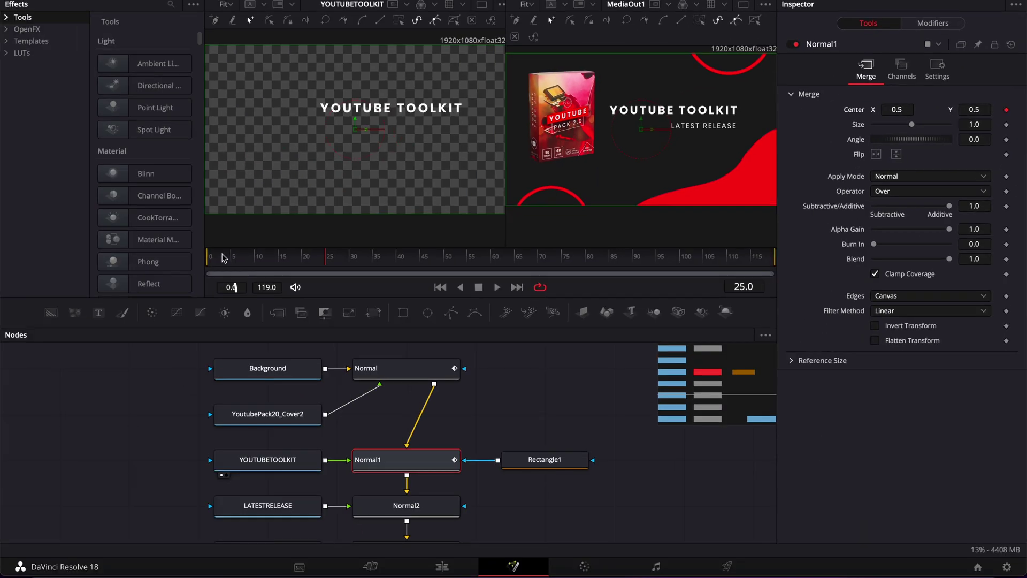
{"action": "left_click", "coordinate": [210, 256]}
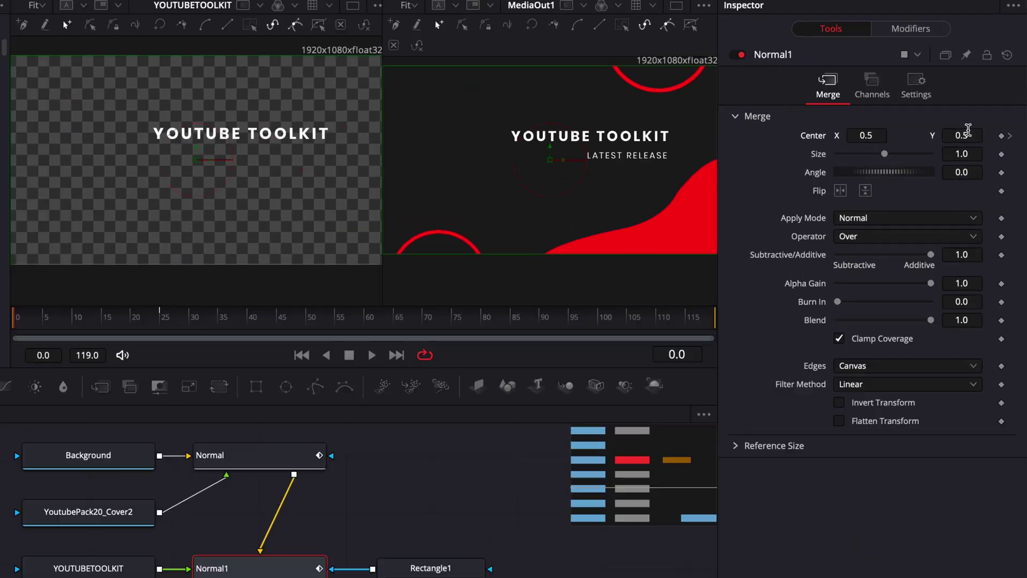
{"action": "left_click_drag", "start_coordinate": [974, 109], "coordinate": [957, 109]}
{"action": "left_click_drag", "start_coordinate": [941, 178], "coordinate": [927, 178]}
Step: Mask LATEST RELEASE with Rectangle2 on Normal2, keying Center Y from 0.435 to 0.5
{"action": "left_click_drag", "start_coordinate": [405, 314], "coordinate": [452, 453]}
{"action": "left_click_drag", "start_coordinate": [717, 183], "coordinate": [642, 115]}
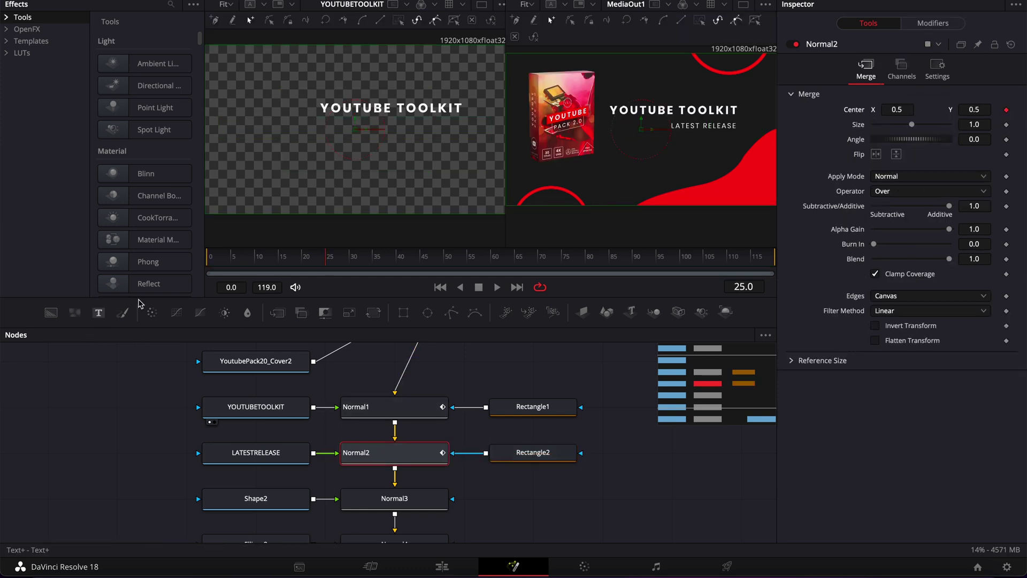
{"action": "left_click", "coordinate": [210, 261]}
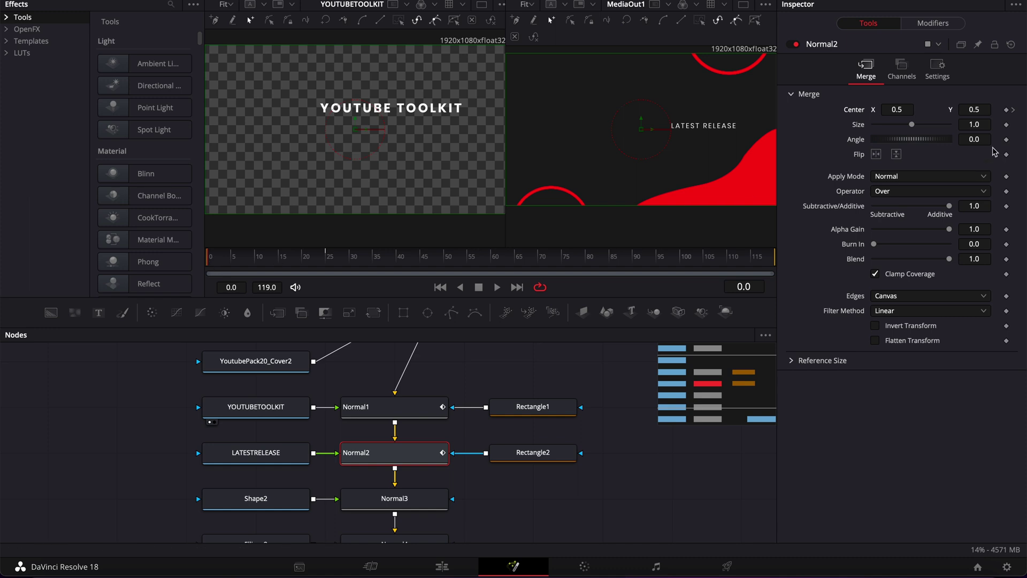
{"action": "left_click_drag", "start_coordinate": [984, 111], "coordinate": [986, 123]}
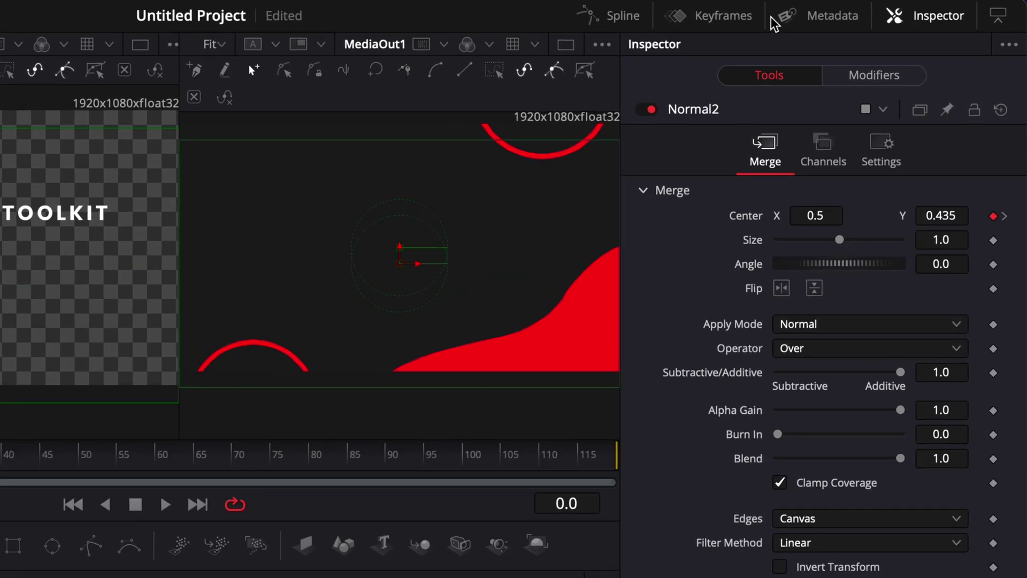
Step: Smooth the Displacement keyframes into an eased curve in the Spline editor and play back
{"action": "left_click", "coordinate": [774, 1]}
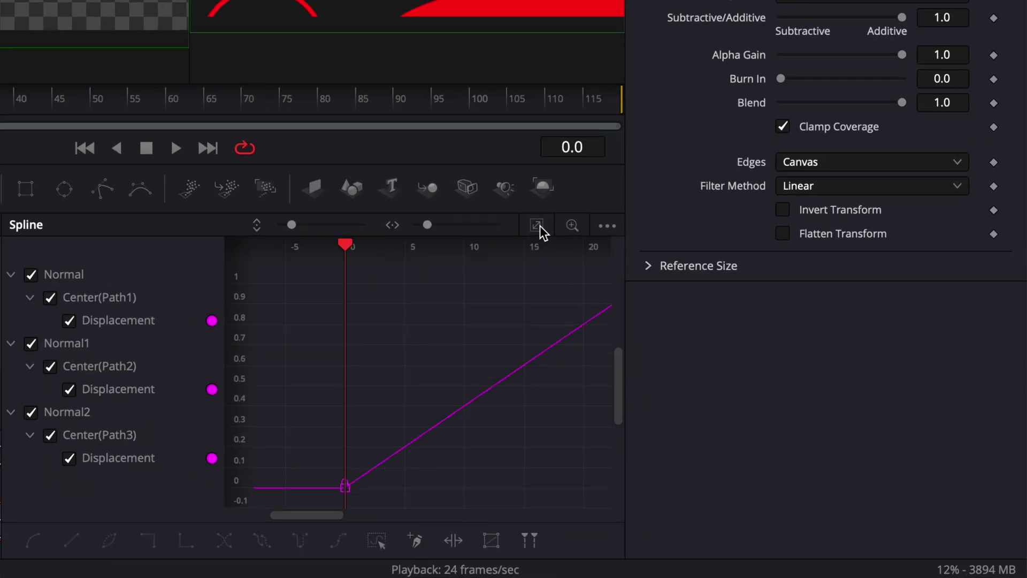
{"action": "left_click", "coordinate": [650, 441]}
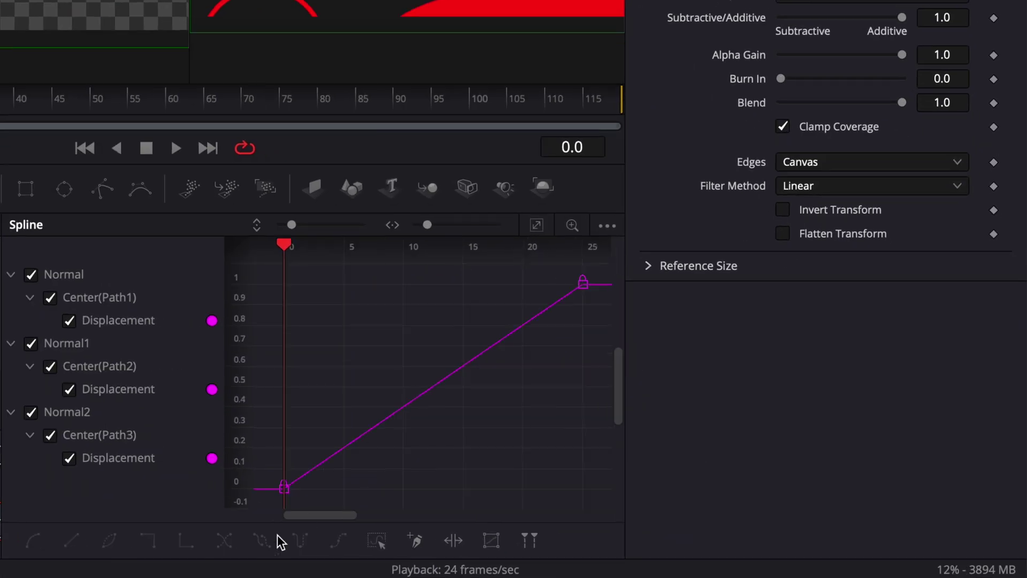
{"action": "left_click_drag", "start_coordinate": [272, 499], "coordinate": [612, 254]}
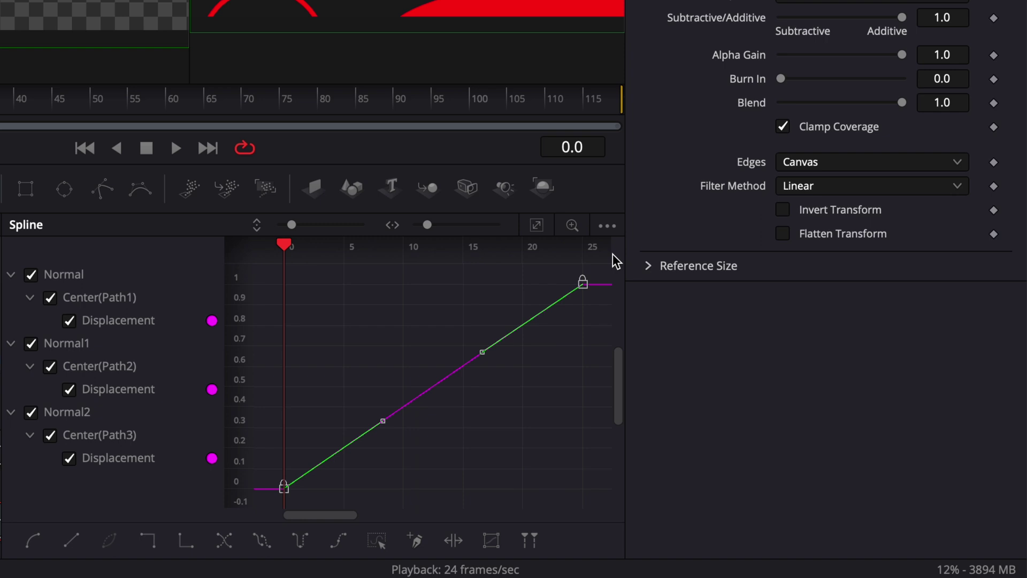
{"action": "key", "text": "s"}
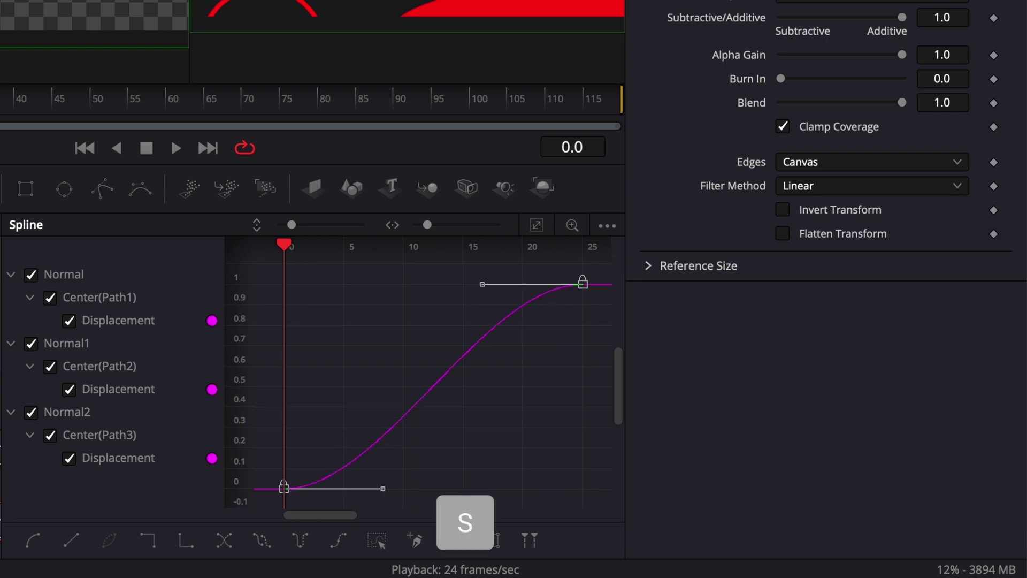
{"action": "key", "text": "space"}
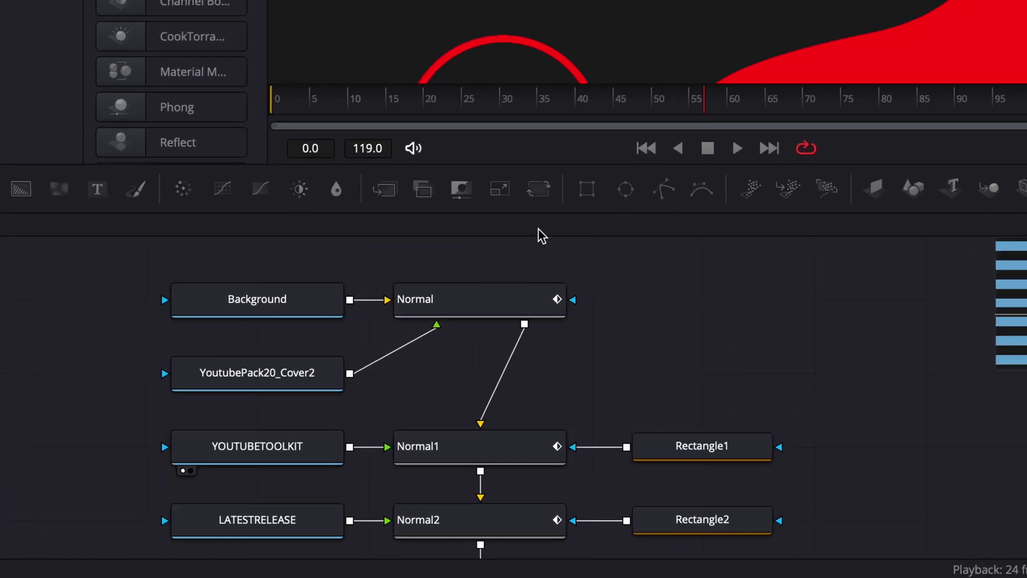
Step: View the LATEST RELEASE and YOUTUBE TOOLKIT layers alone, ending on the Shape2 red wave
{"action": "scroll", "coordinate": [626, 354], "scroll_direction": "down", "scroll_amount": 3}
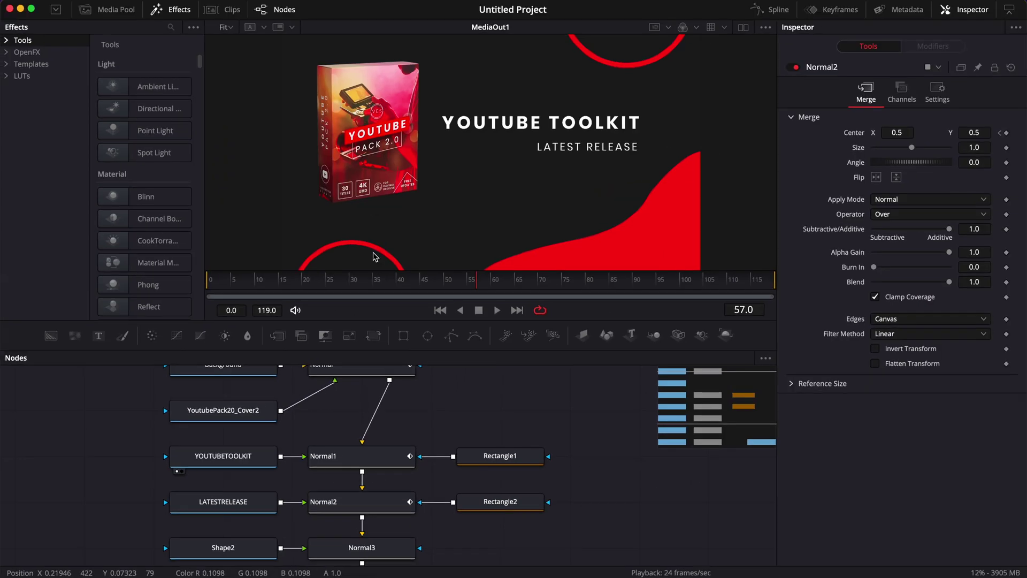
{"action": "scroll", "coordinate": [390, 406], "scroll_direction": "down", "scroll_amount": 2}
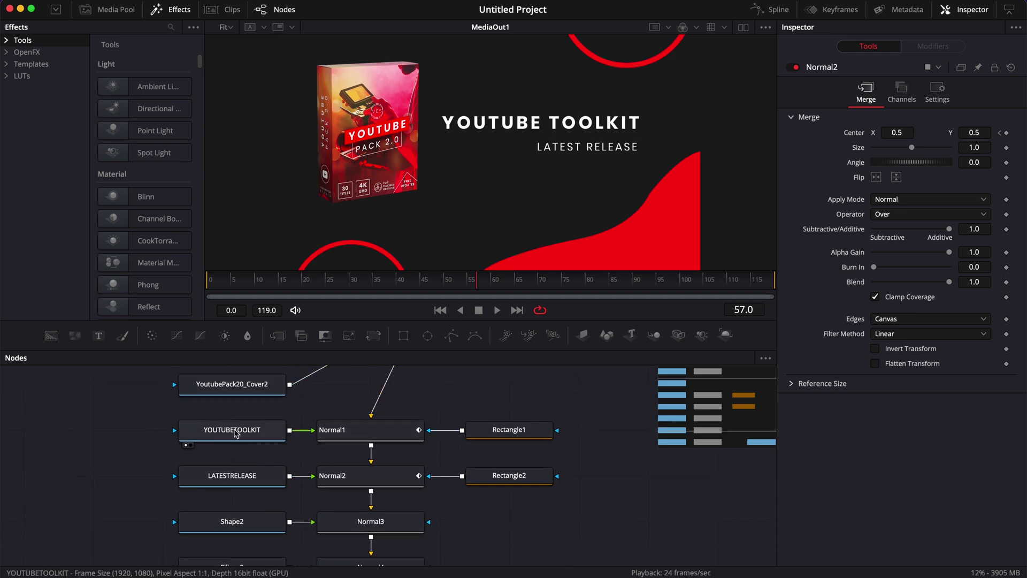
{"action": "left_click", "coordinate": [236, 433]}
{"action": "left_click", "coordinate": [225, 480]}
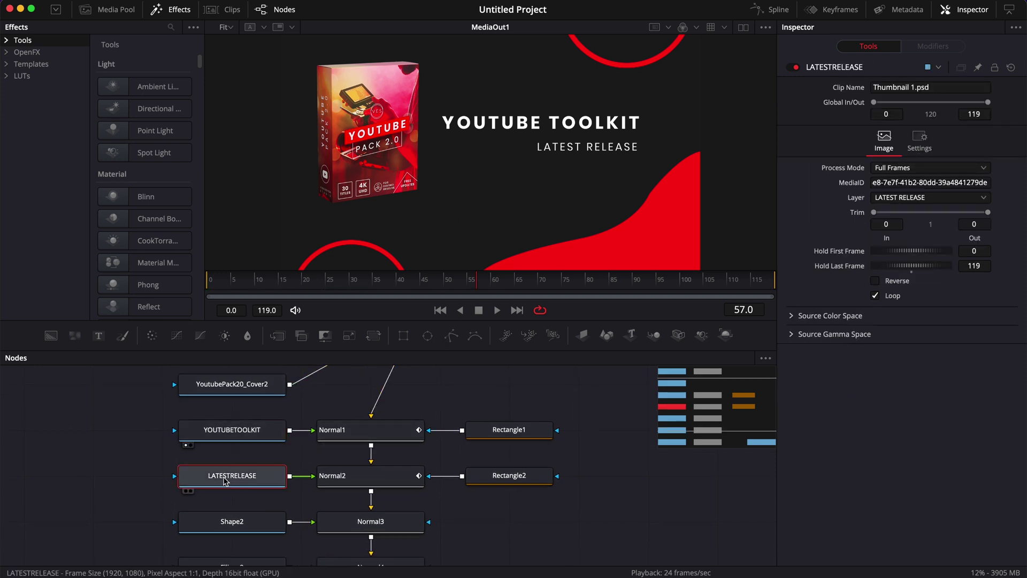
{"action": "left_click", "coordinate": [188, 491]}
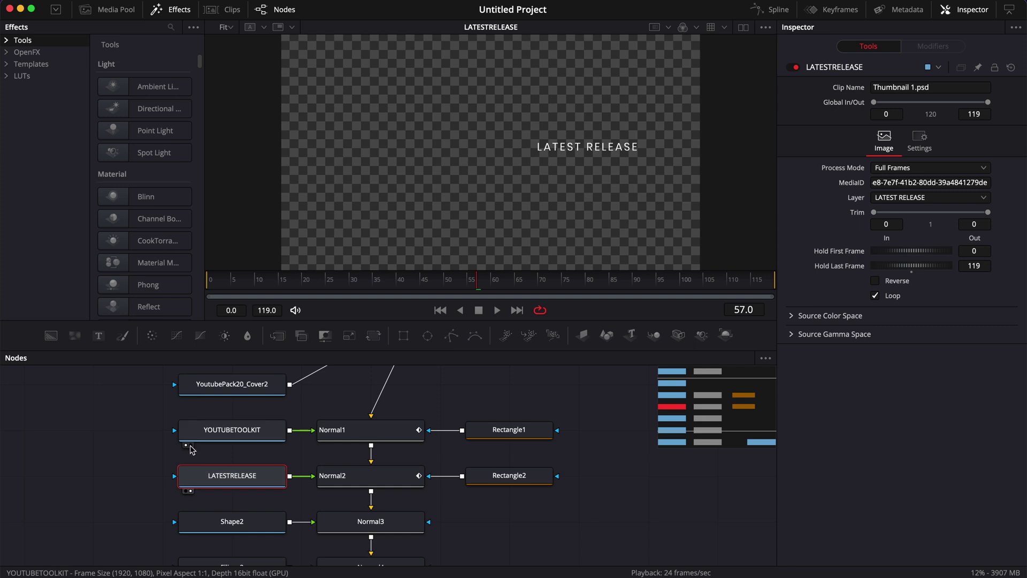
{"action": "left_click", "coordinate": [190, 446]}
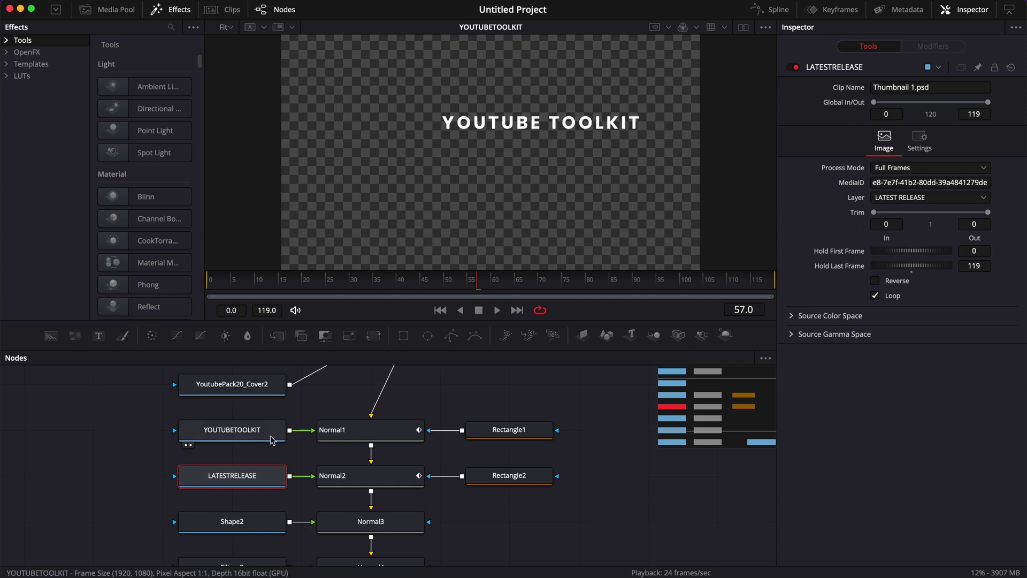
{"action": "mouse_move", "coordinate": [271, 440]}
{"action": "scroll", "coordinate": [271, 440], "scroll_direction": "down", "scroll_amount": 3}
{"action": "left_click", "coordinate": [185, 456]}
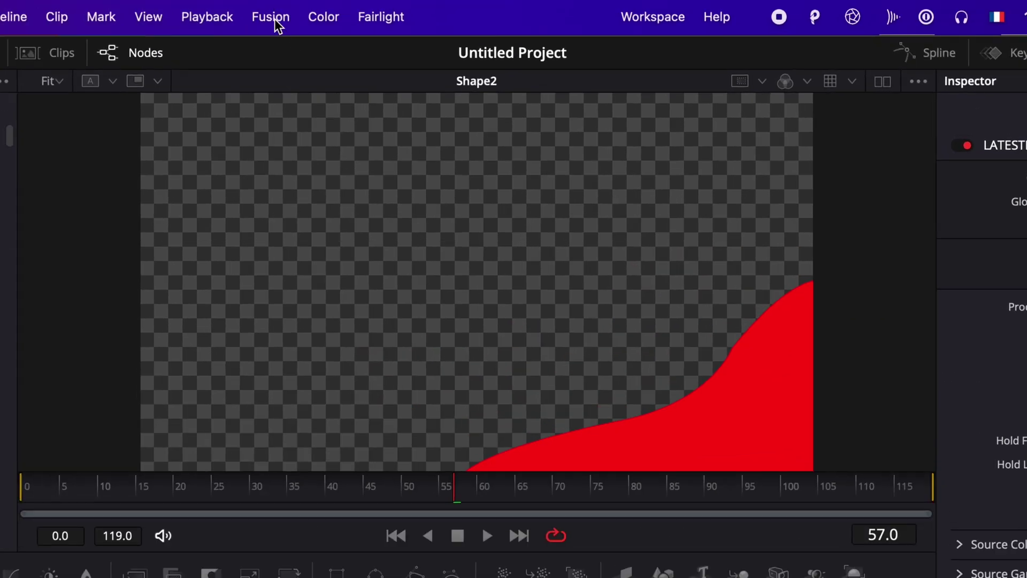
Step: Begin importing an SVG file into the composition via Fusion > Import > SVG
{"action": "left_click", "coordinate": [275, 18]}
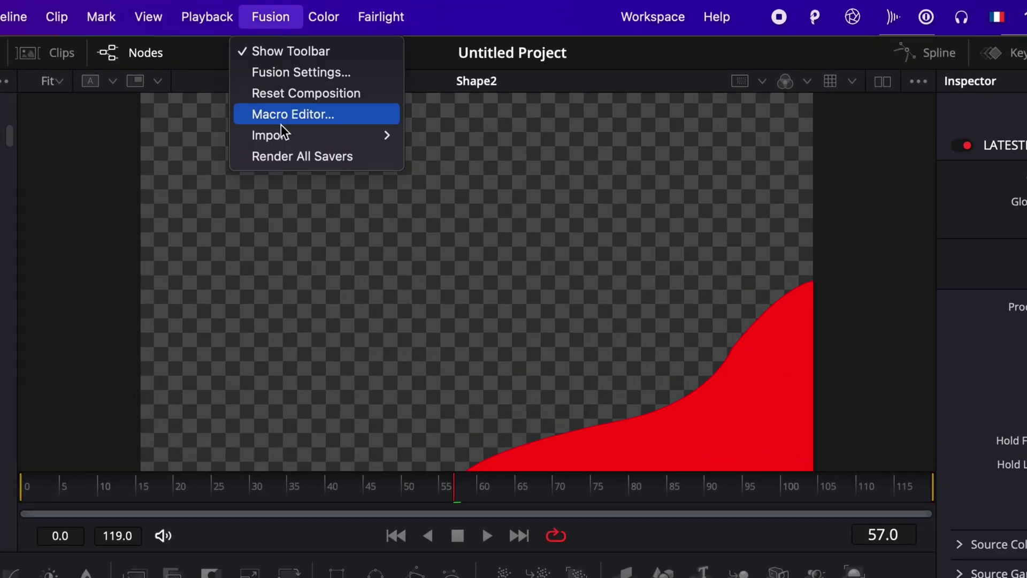
{"action": "mouse_move", "coordinate": [285, 134]}
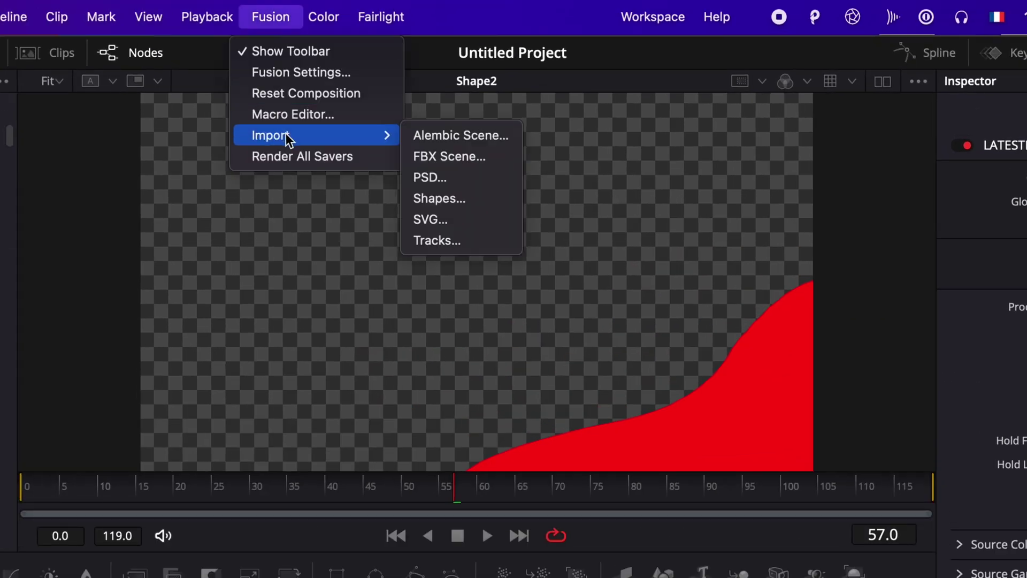
{"action": "left_click", "coordinate": [439, 220]}
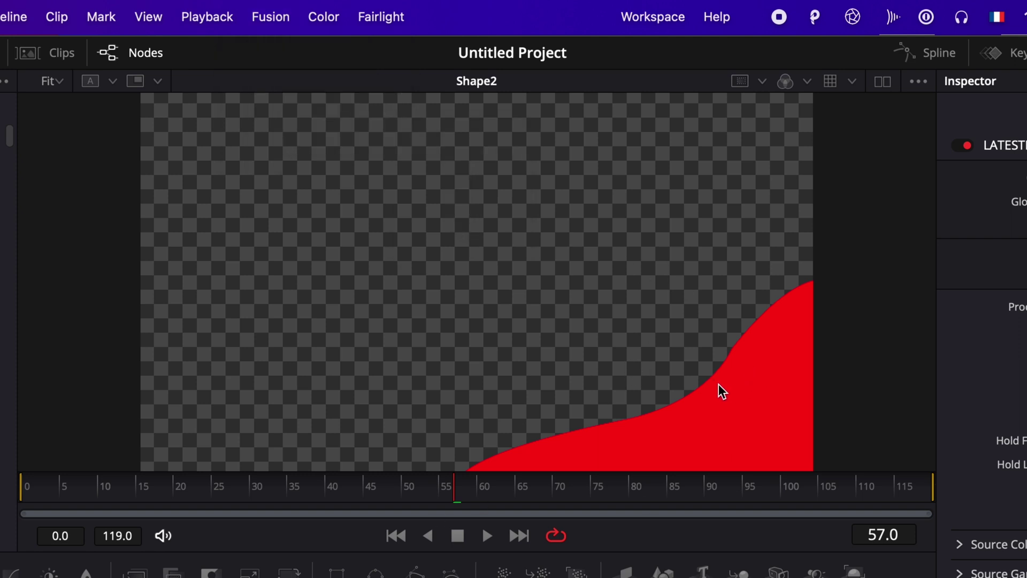